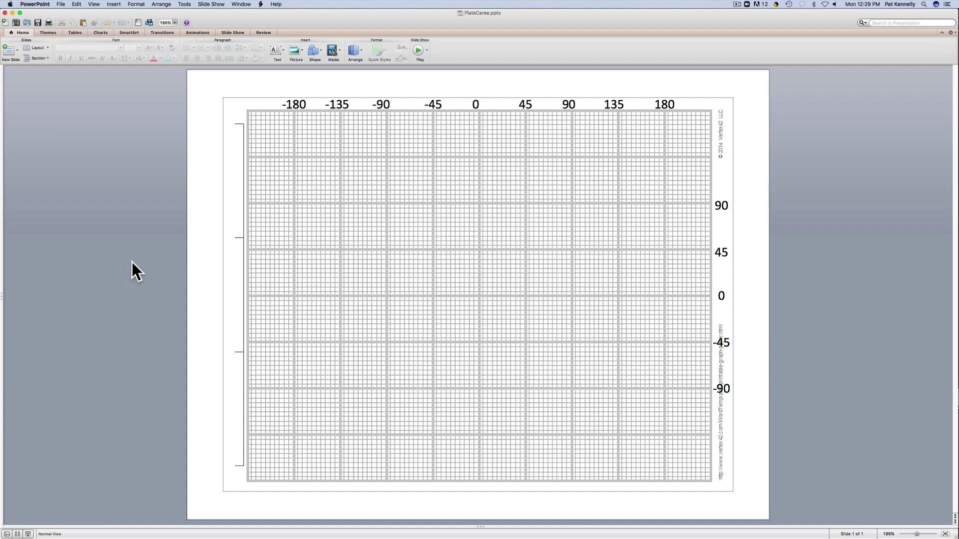
Step: Insert a new text box and position it above the map grid
left_click(278, 54)
left_click(312, 68)
left_click(422, 94)
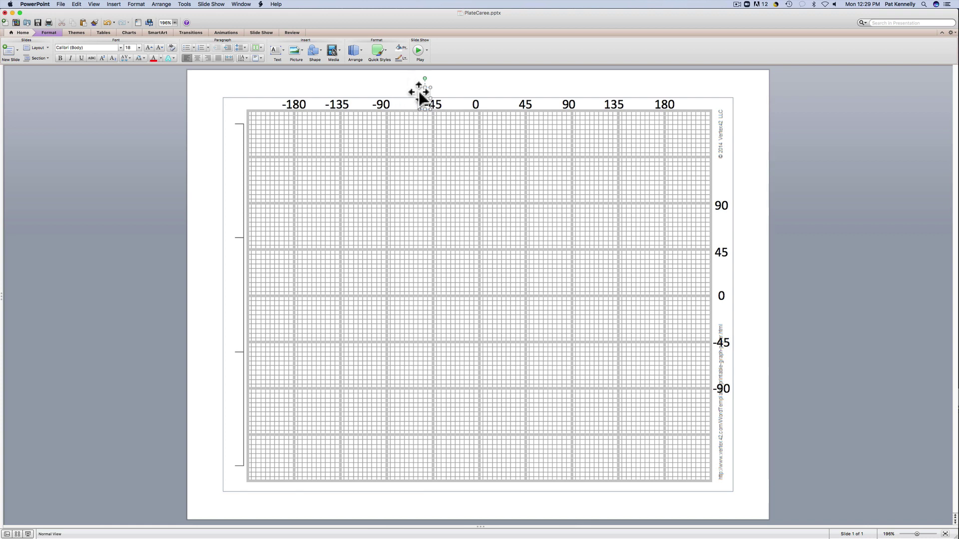
left_click_drag(421, 90, 411, 81)
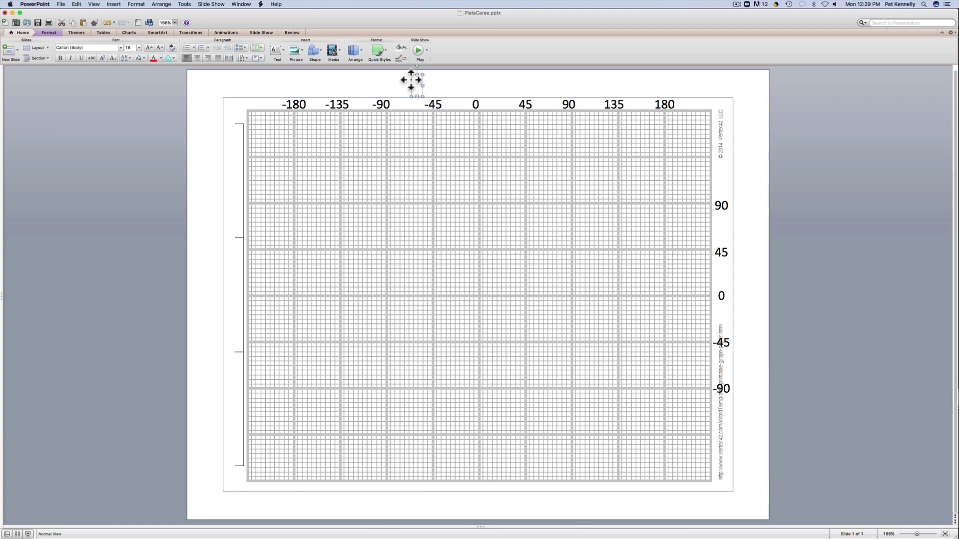
Step: Type the title 'Plate Carée Map Projection of the World' and centre it over the grid
type("Plate Ca")
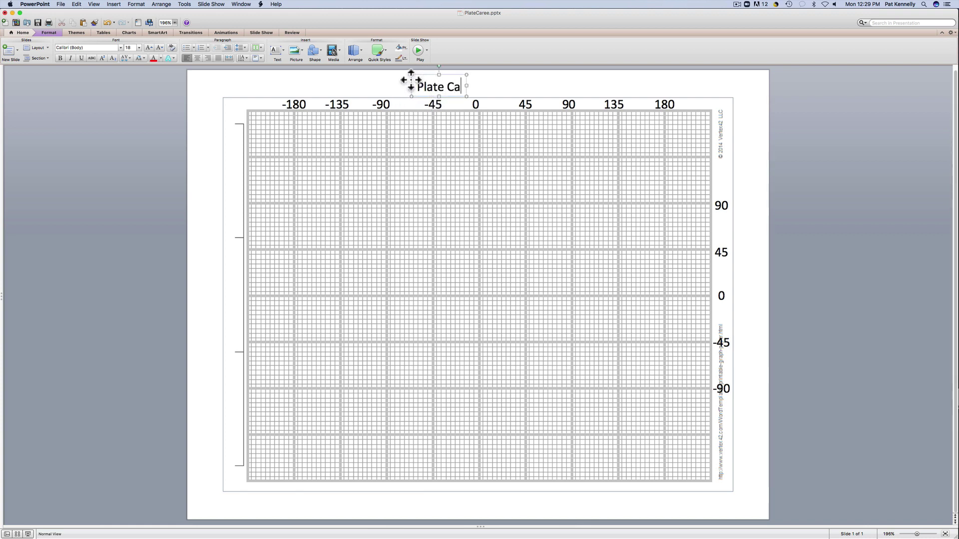
type("re")
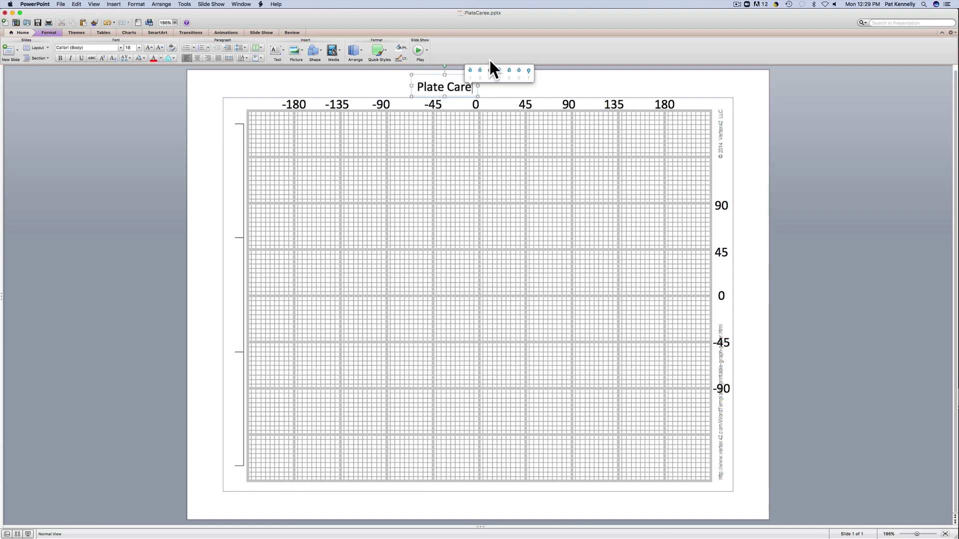
left_click(480, 70)
type("e")
type(" Map ")
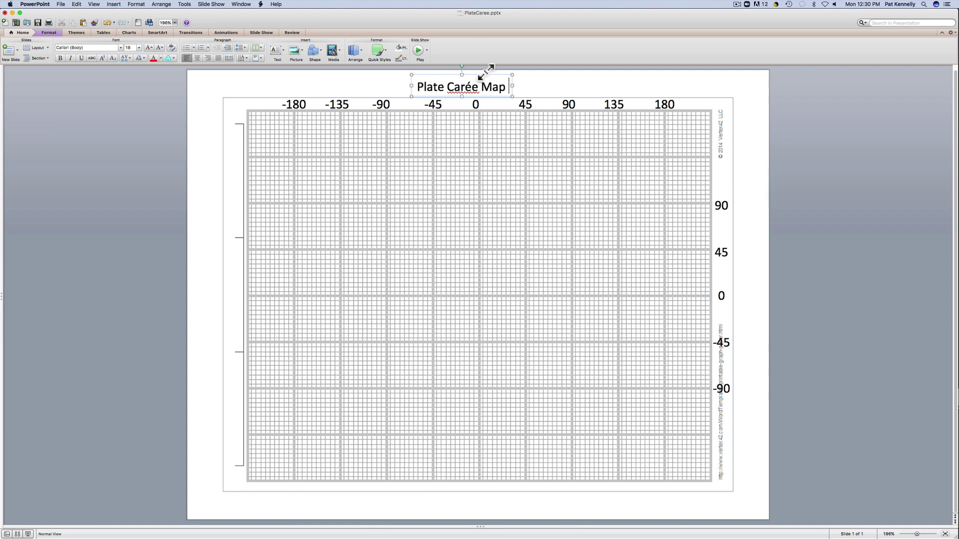
type("Projection o")
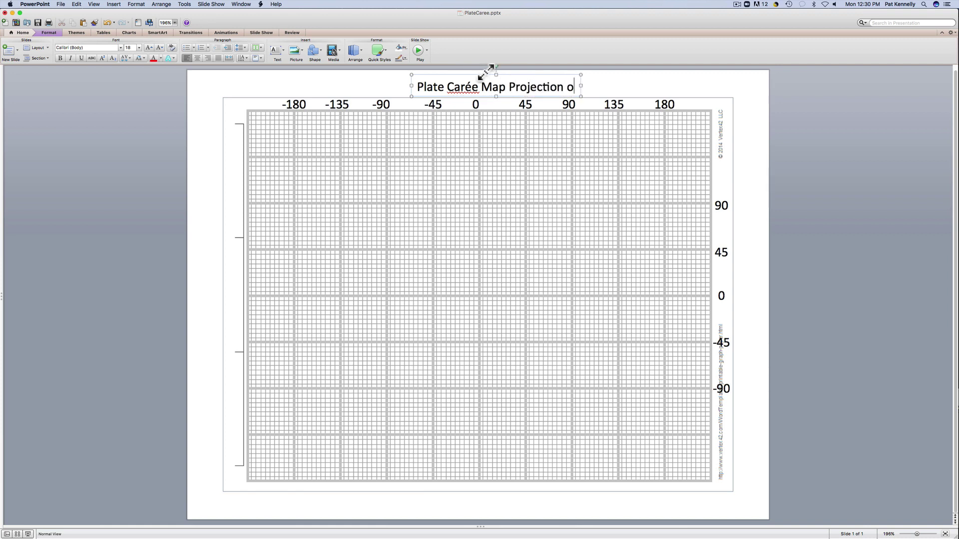
type("f the World")
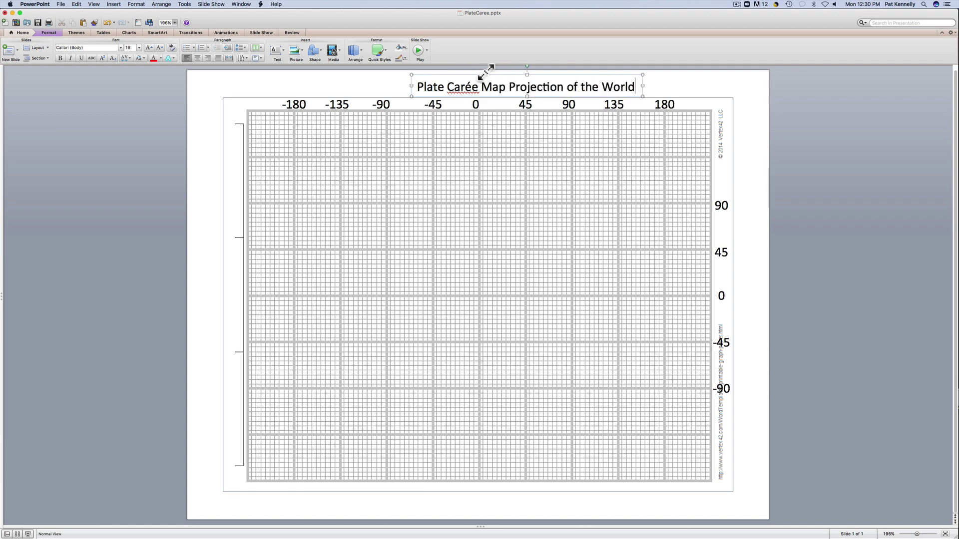
left_click_drag(475, 75, 439, 75)
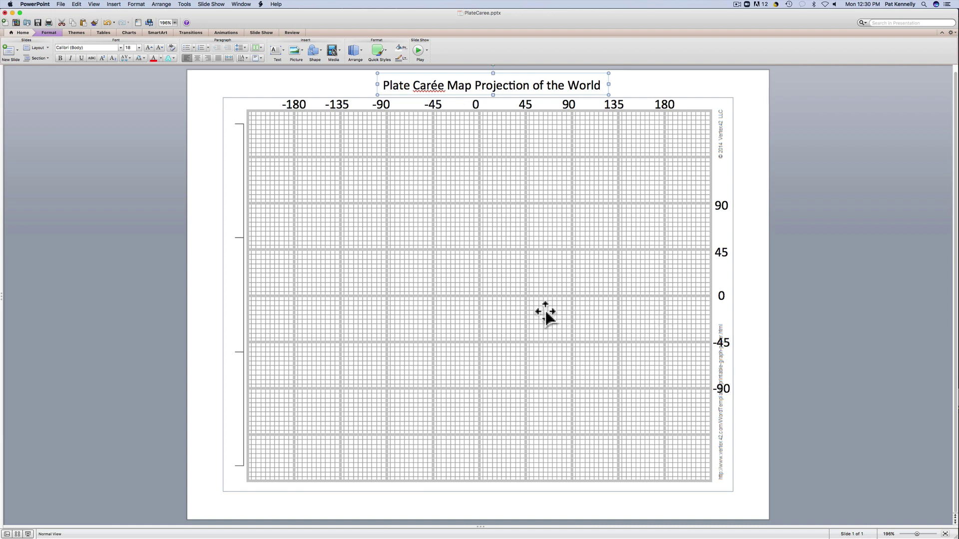
Step: Draw a straight Line shape across the 0° latitude row, spanning -180 to 180
left_click(318, 52)
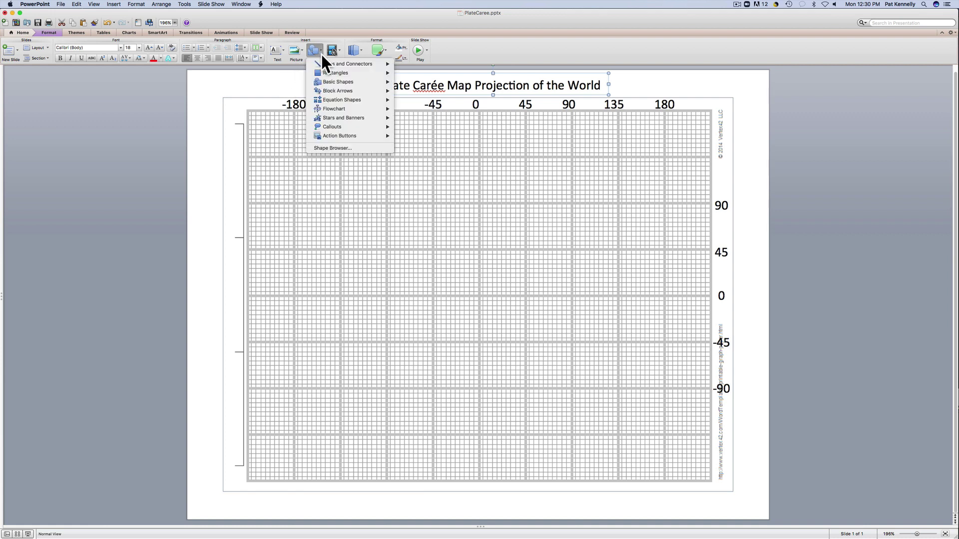
mouse_move(349, 64)
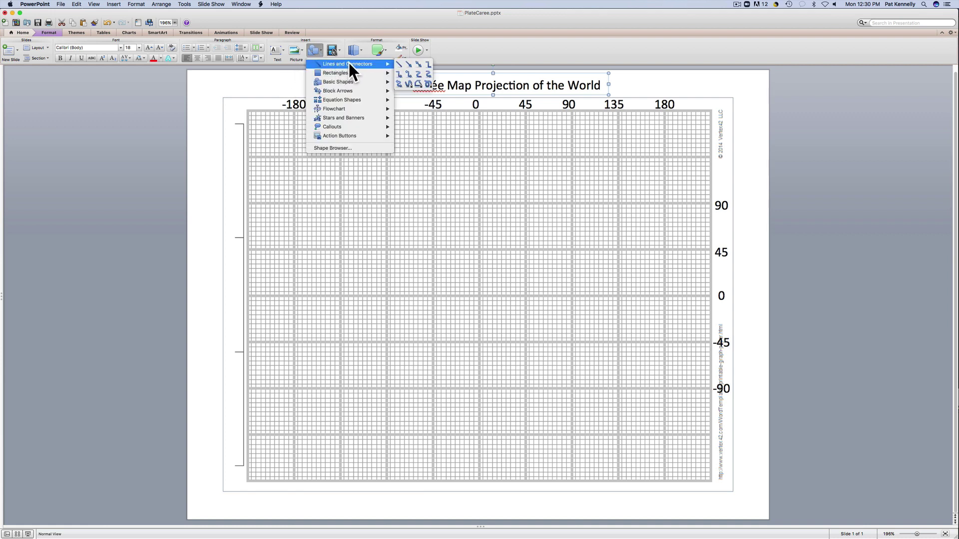
left_click(399, 64)
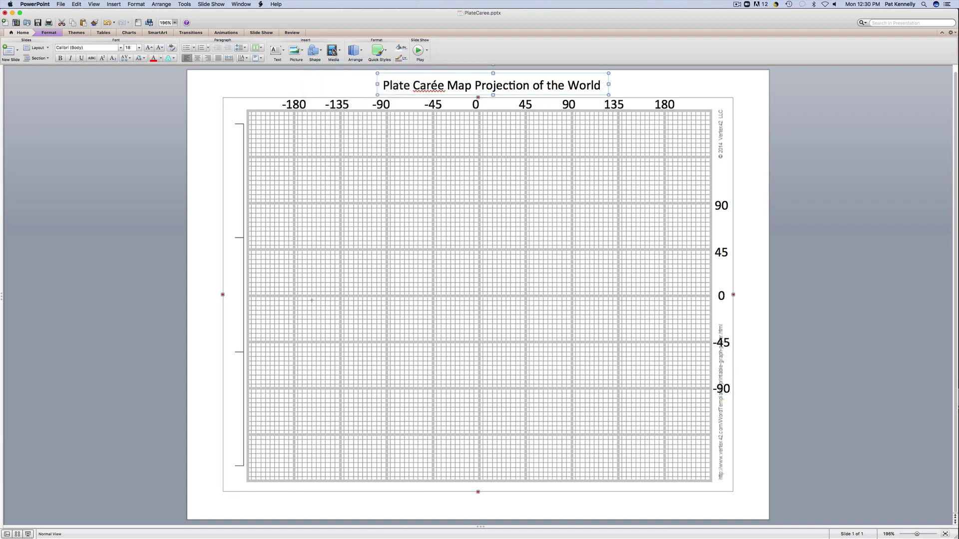
left_click_drag(294, 295, 665, 296)
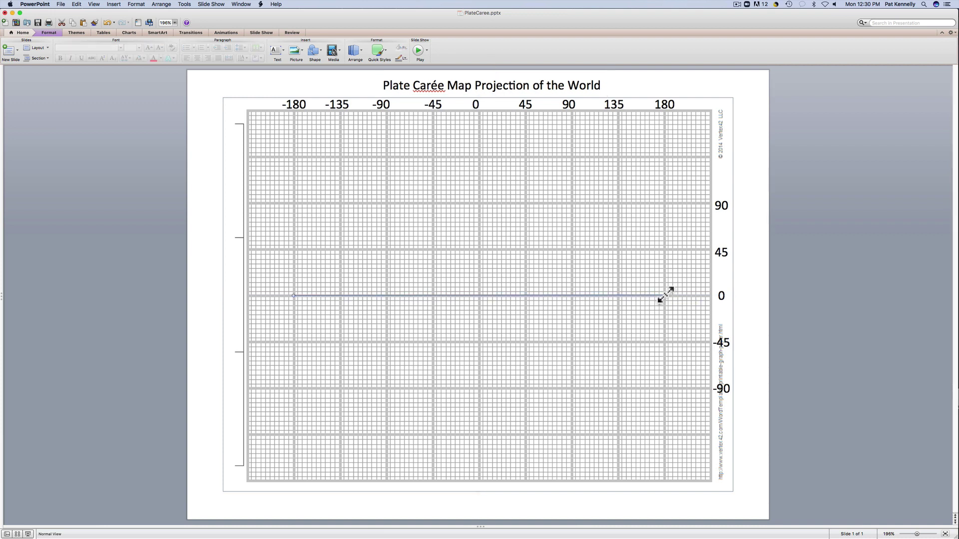
Step: Remove the equator line's shadow and make it black
left_click(594, 295)
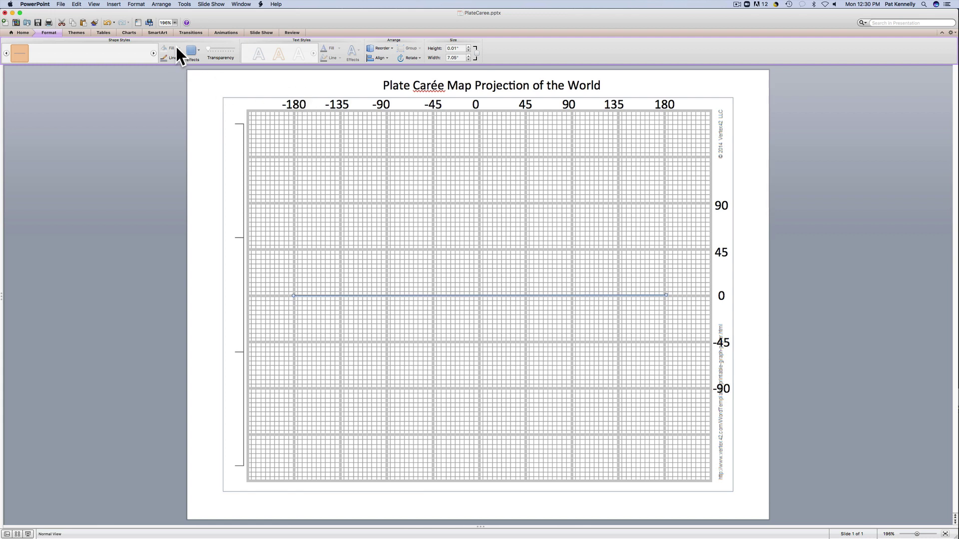
left_click(196, 50)
mouse_move(249, 67)
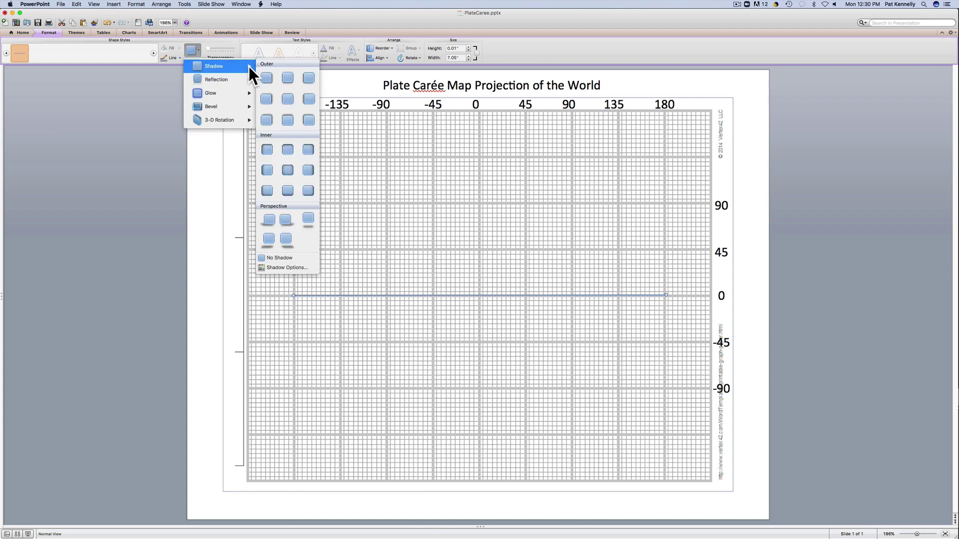
left_click(295, 258)
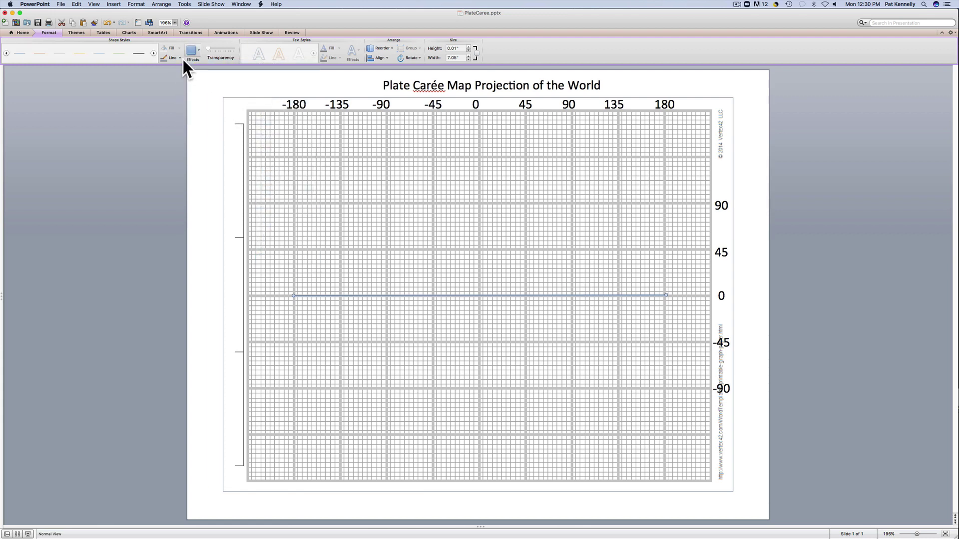
left_click(179, 58)
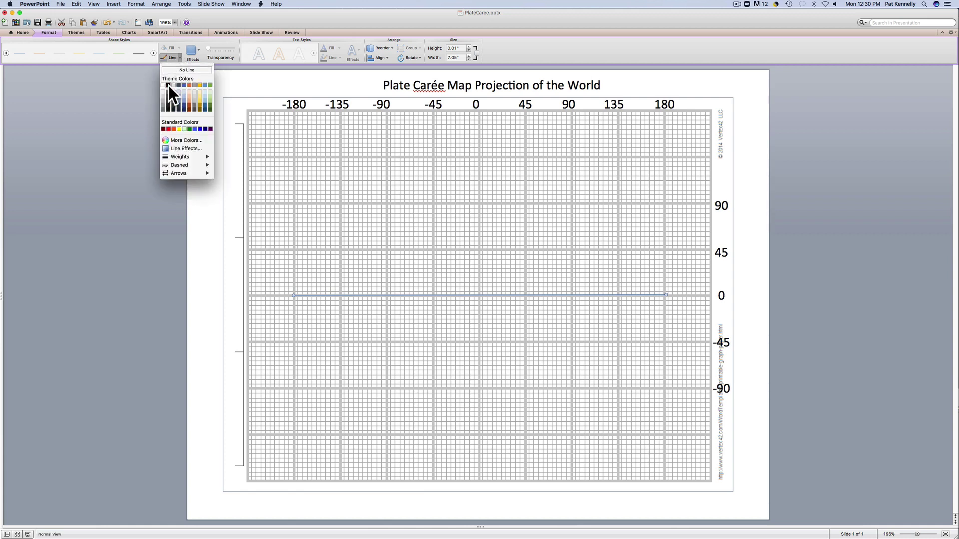
left_click(169, 86)
Step: Set the line weight to 3 pt and nudge it onto the 0 gridline
left_click(179, 58)
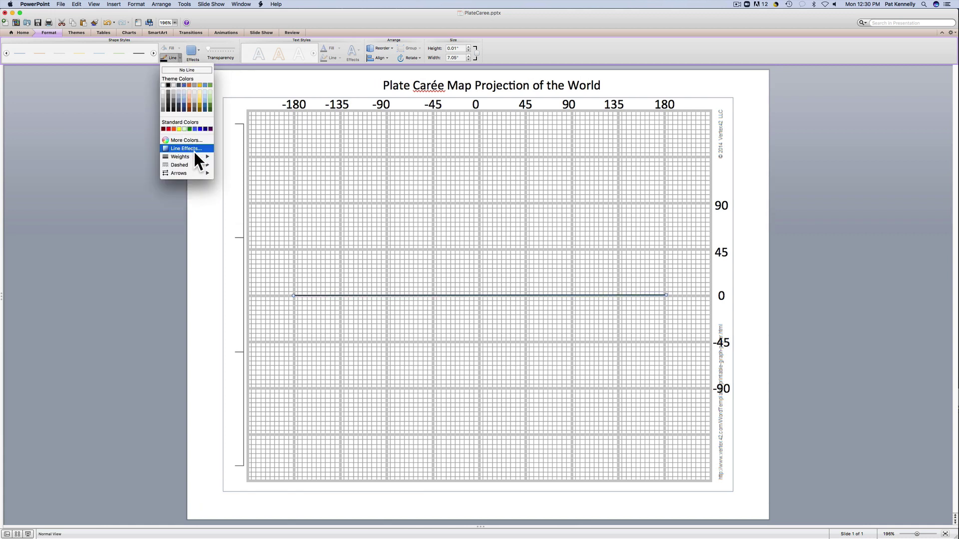
mouse_move(205, 158)
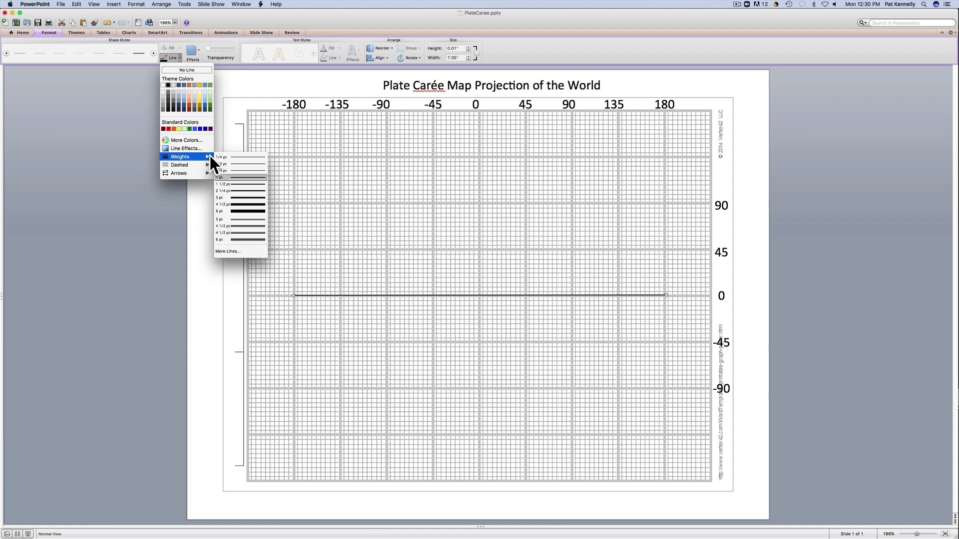
left_click(244, 197)
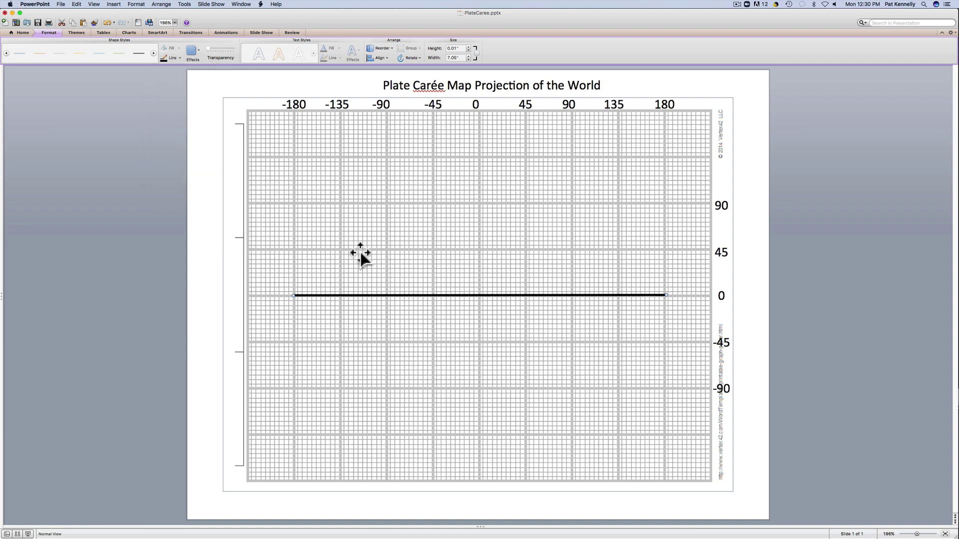
key("Down")
key("Down")
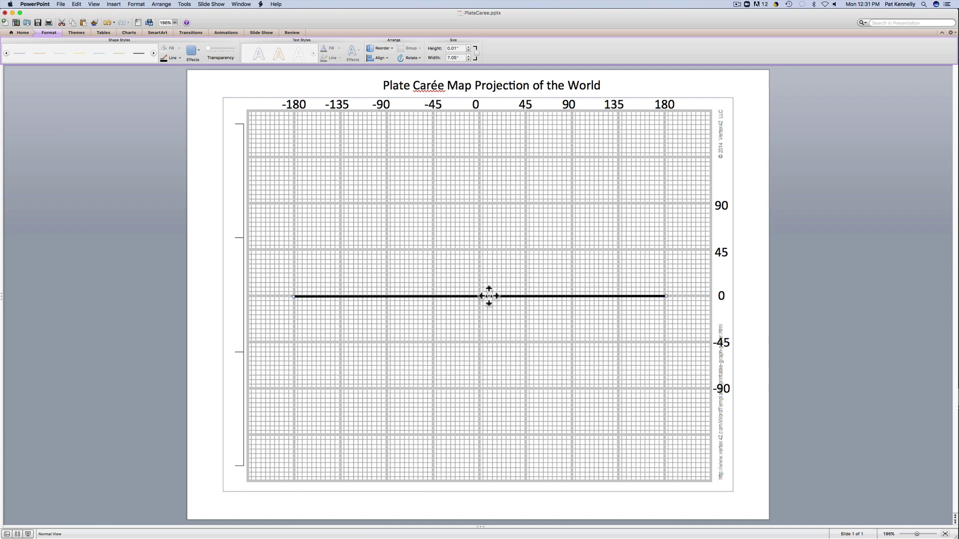
Step: Copy the equator line onto the 45, -45, 90 and -90 latitude gridlines
key("cmd+d")
left_click_drag(488, 302, 477, 250)
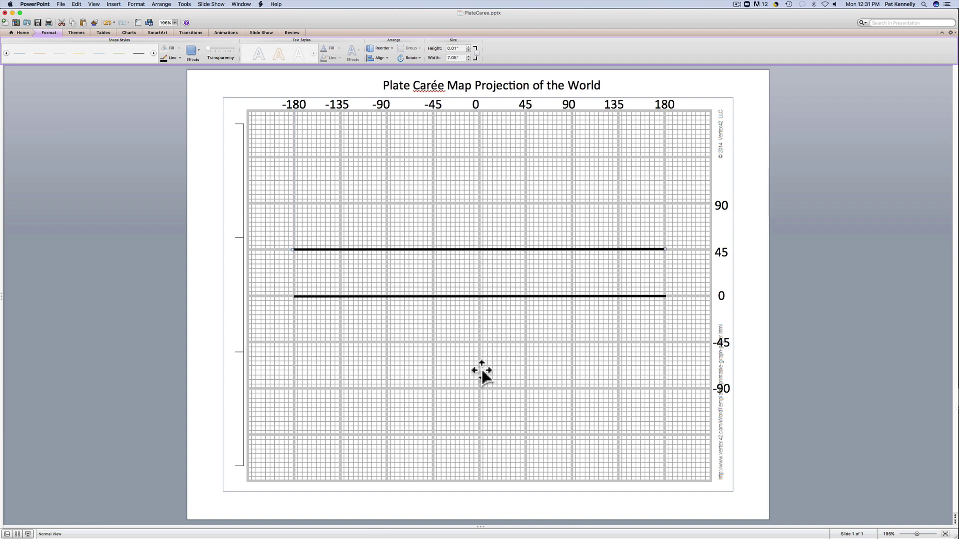
key("super+d")
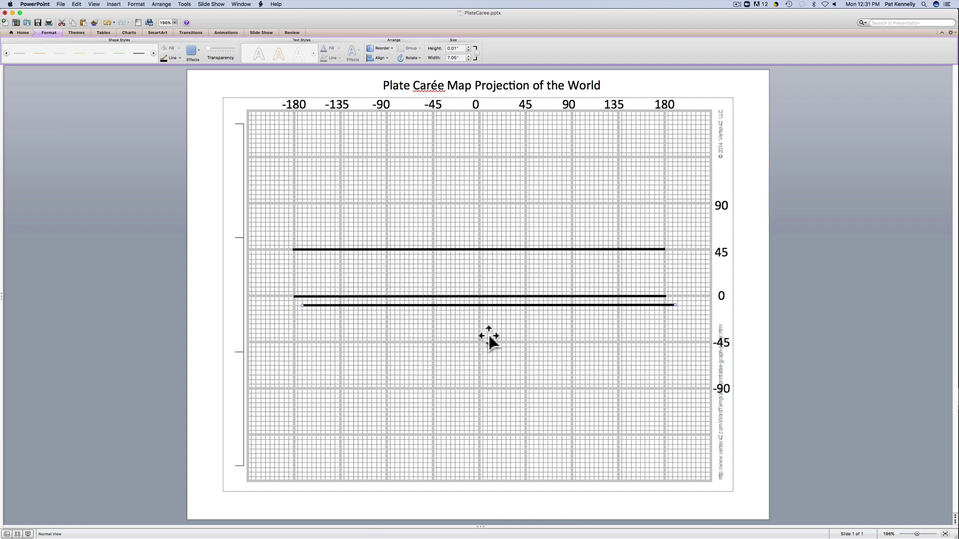
left_click_drag(490, 305, 481, 343)
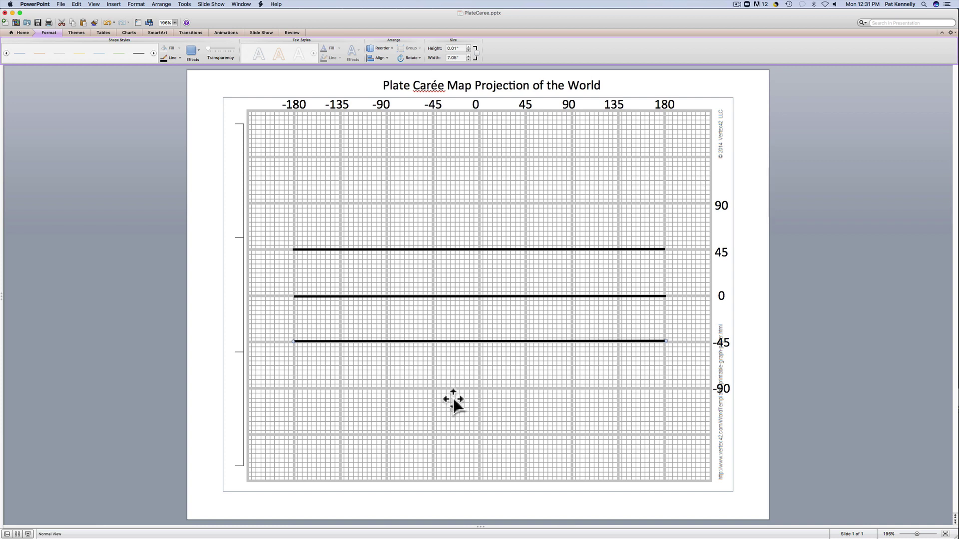
key("super+v")
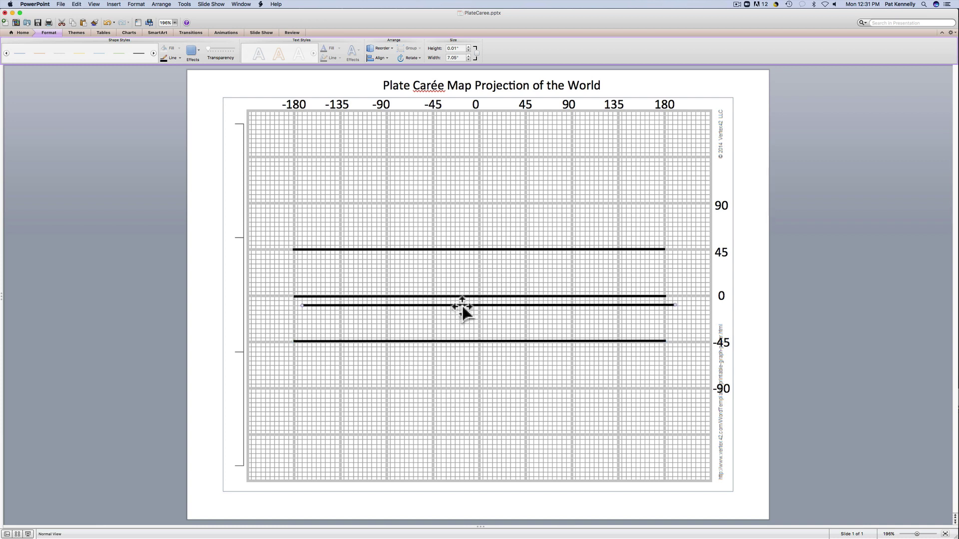
left_click_drag(462, 306, 452, 204)
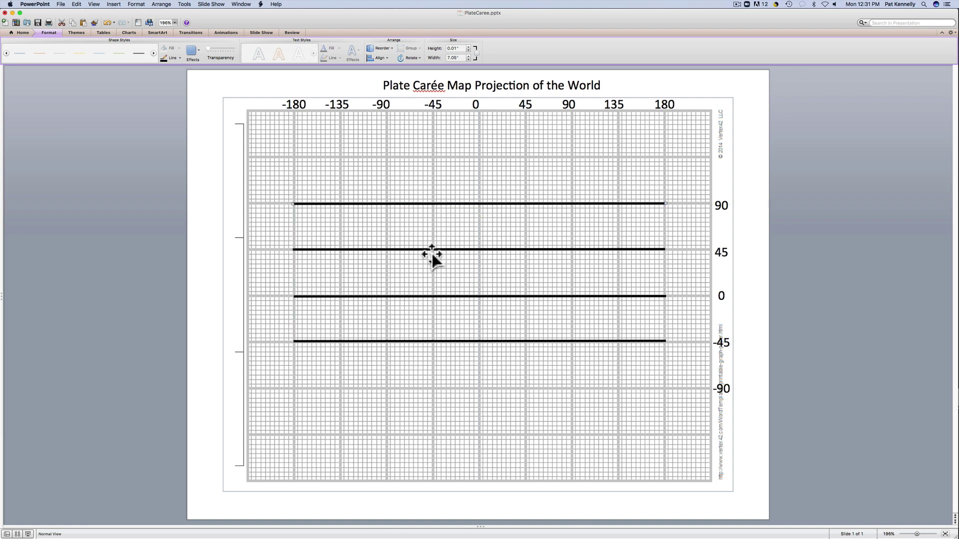
key("super+v")
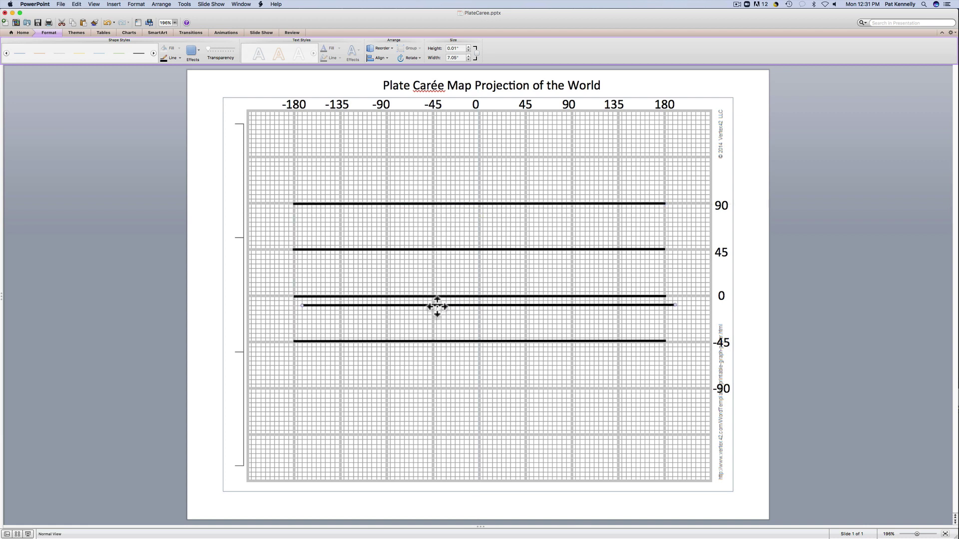
left_click_drag(436, 306, 429, 390)
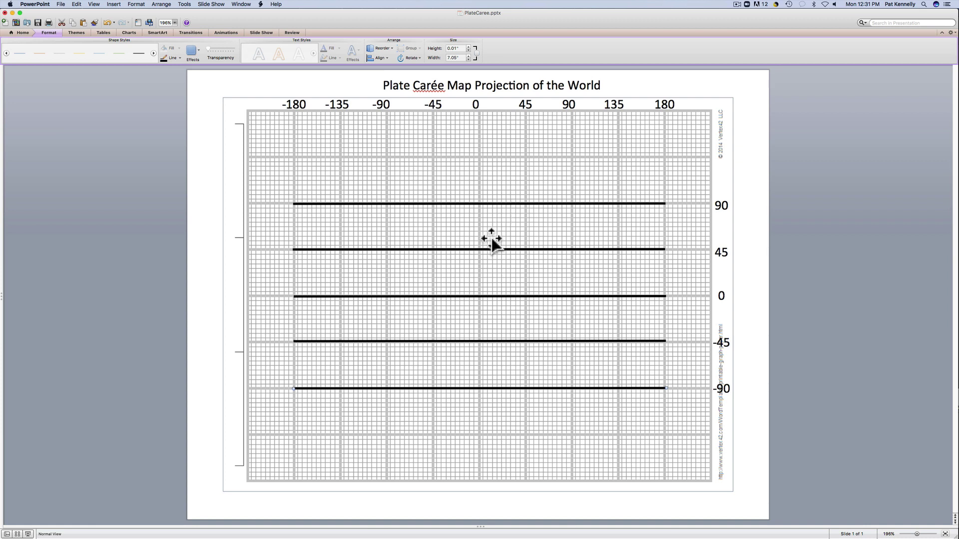
Step: Turn a pasted line copy into a vertical along the 0 meridian, from 90 to -90
key("super+v")
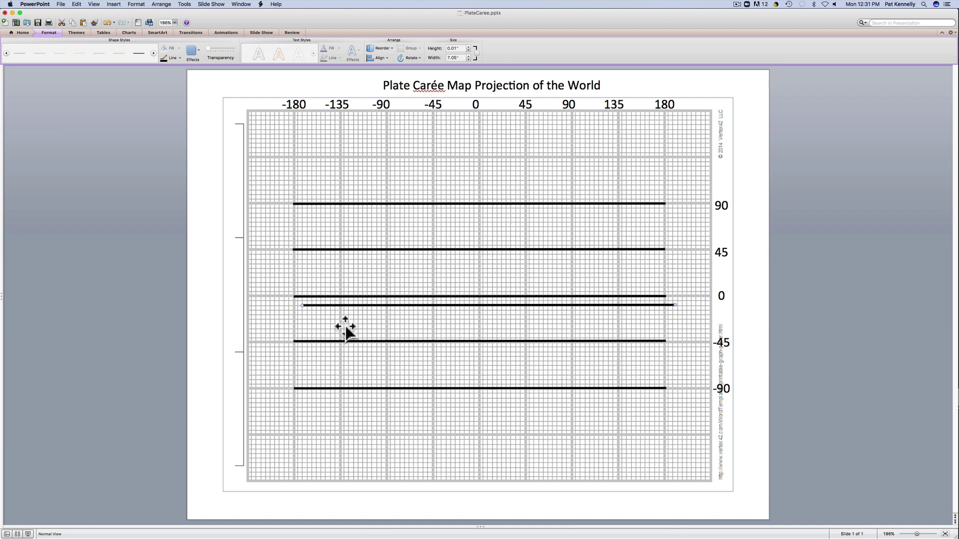
left_click_drag(302, 305, 480, 204)
left_click_drag(675, 305, 481, 388)
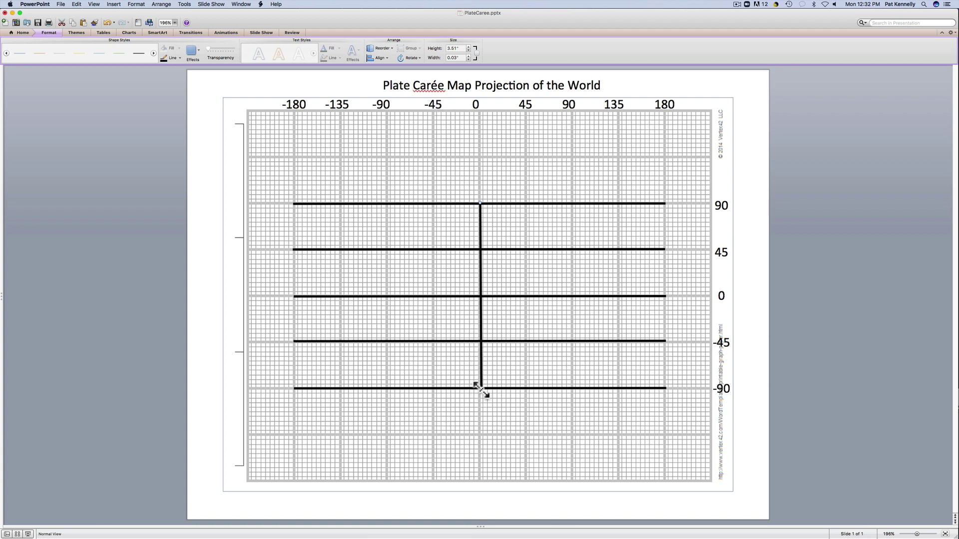
left_click_drag(480, 389, 479, 390)
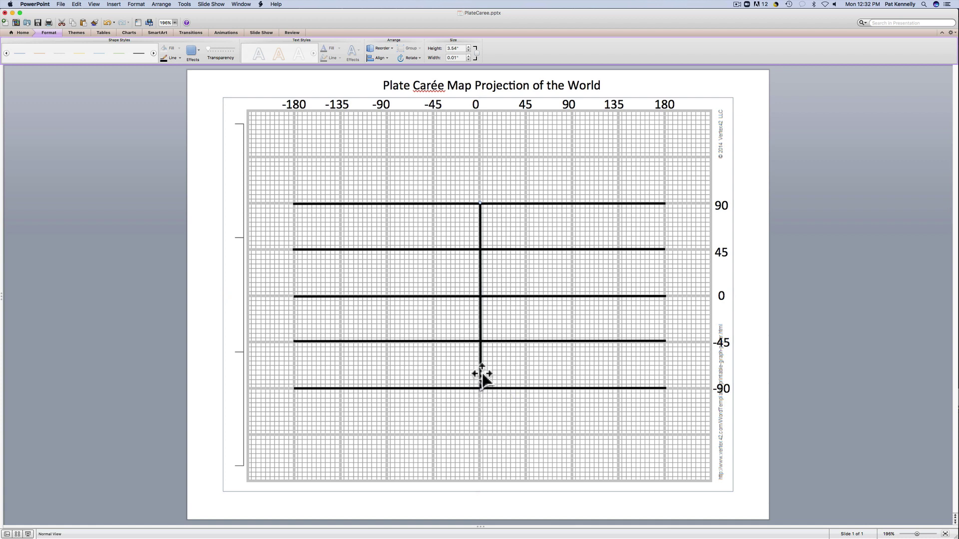
key("super+v")
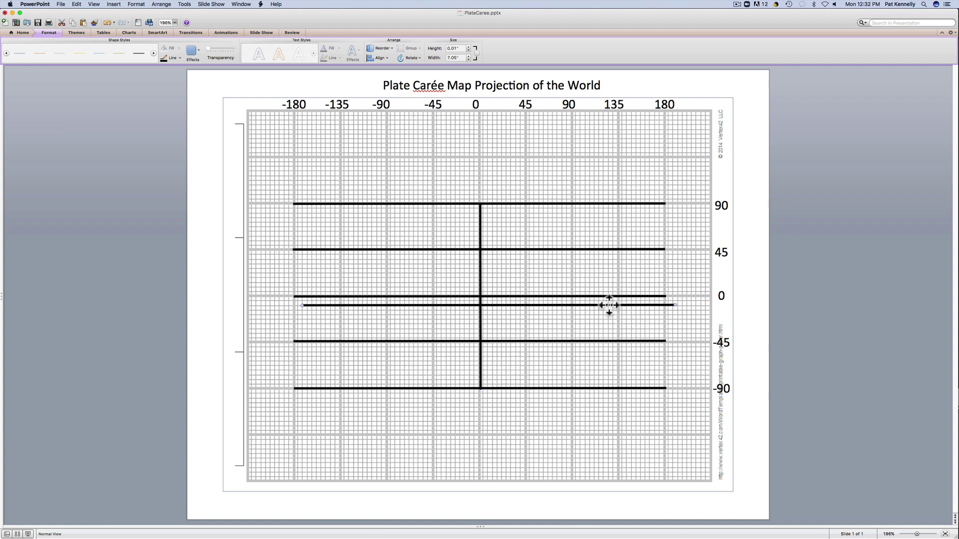
Step: Delete the stray pasted line, align the vertical on 0, and copy it to the 45 meridian
key("Delete")
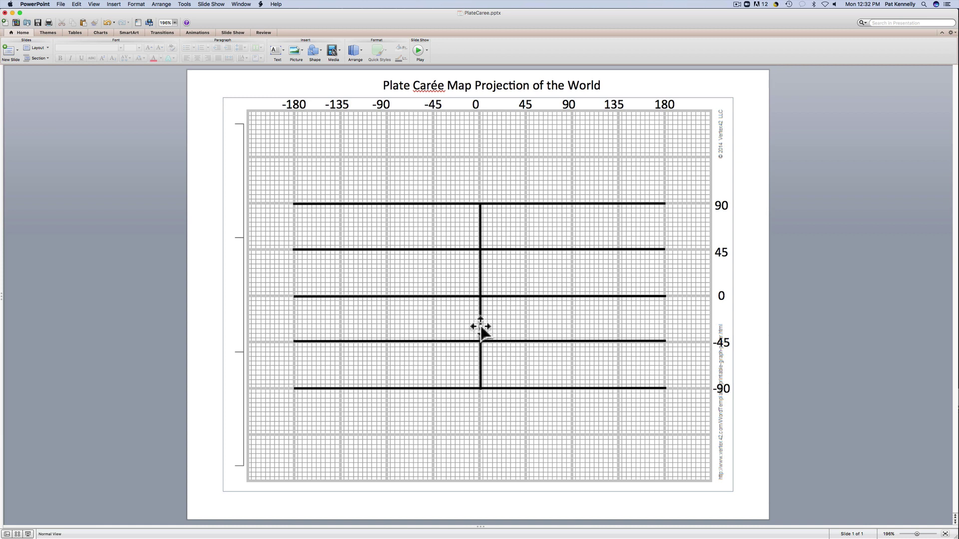
mouse_move(489, 328)
left_mouse_down()
mouse_move(499, 326)
mouse_move(482, 321)
left_mouse_up()
key("super+d")
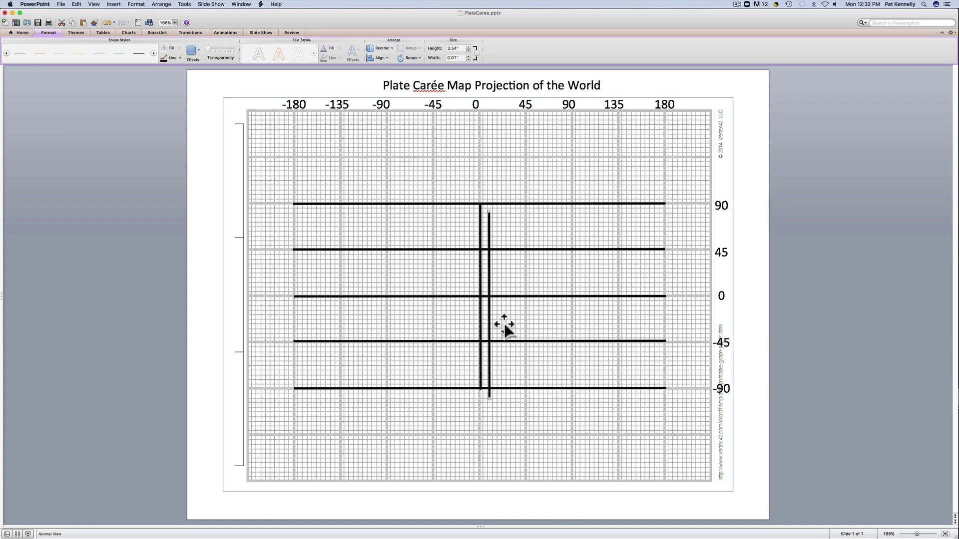
left_click_drag(490, 316, 525, 308)
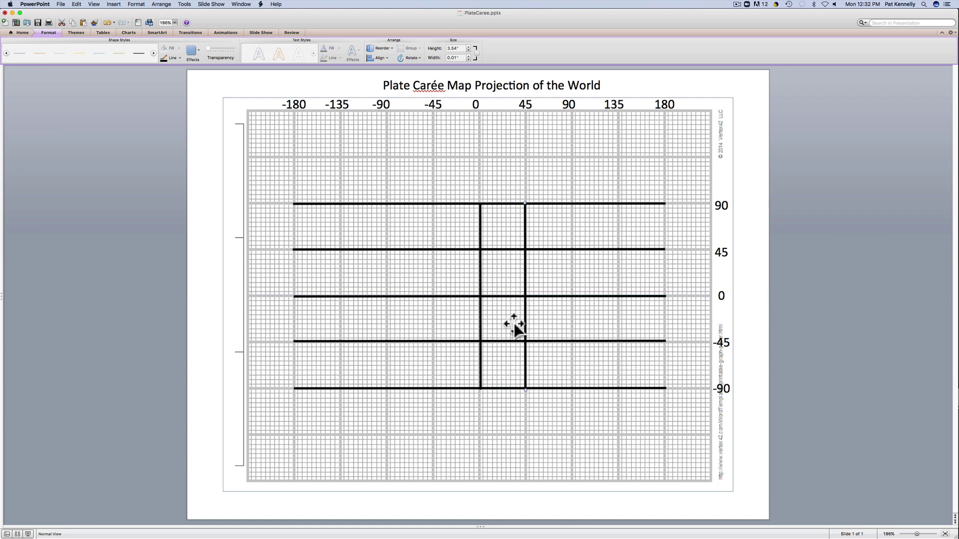
Step: Duplicate the vertical line onto the 90, 135 and 180 meridians
key("super+d")
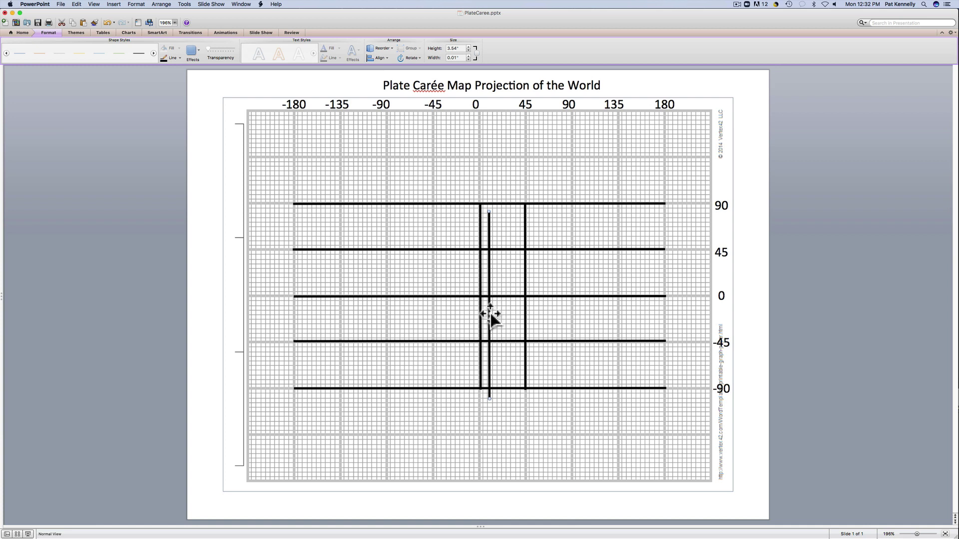
left_click_drag(490, 312, 572, 306)
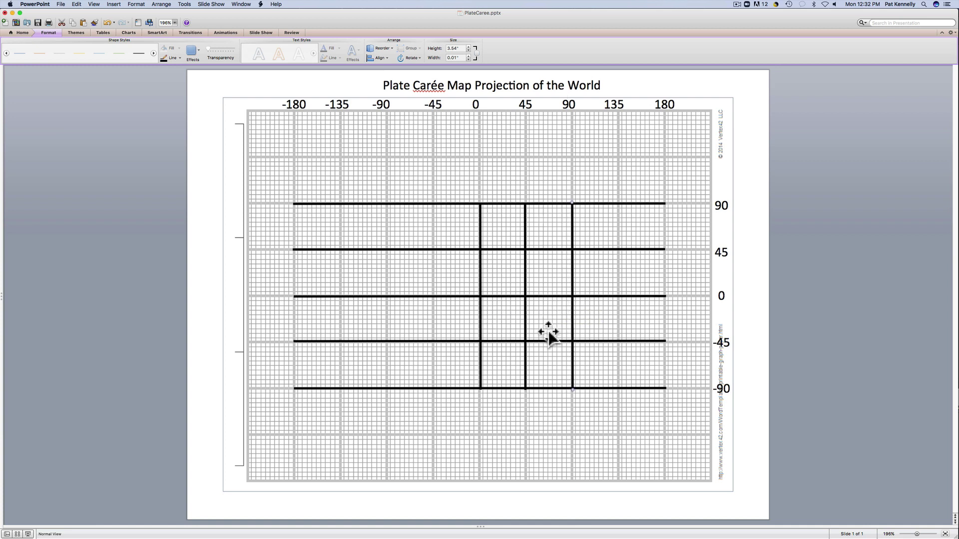
key("super+d")
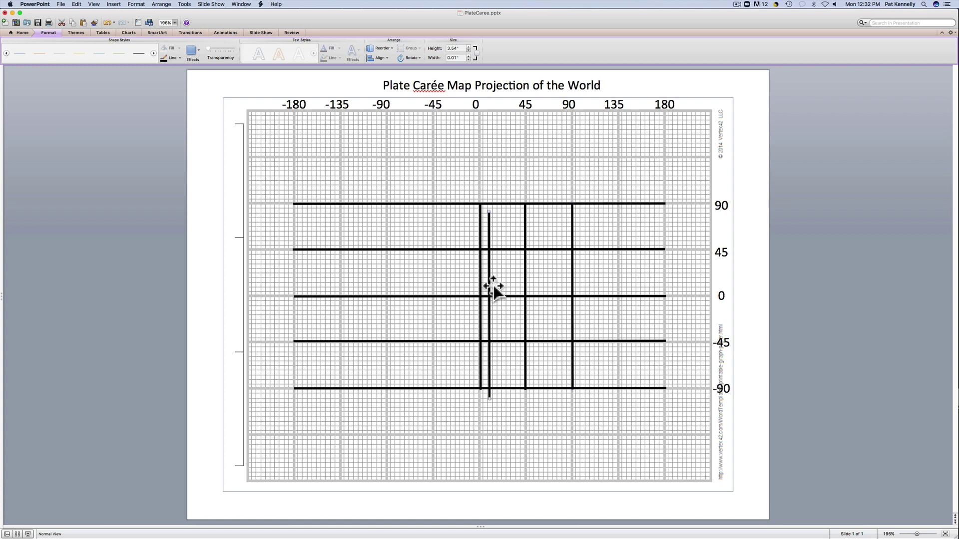
left_click_drag(490, 284, 620, 276)
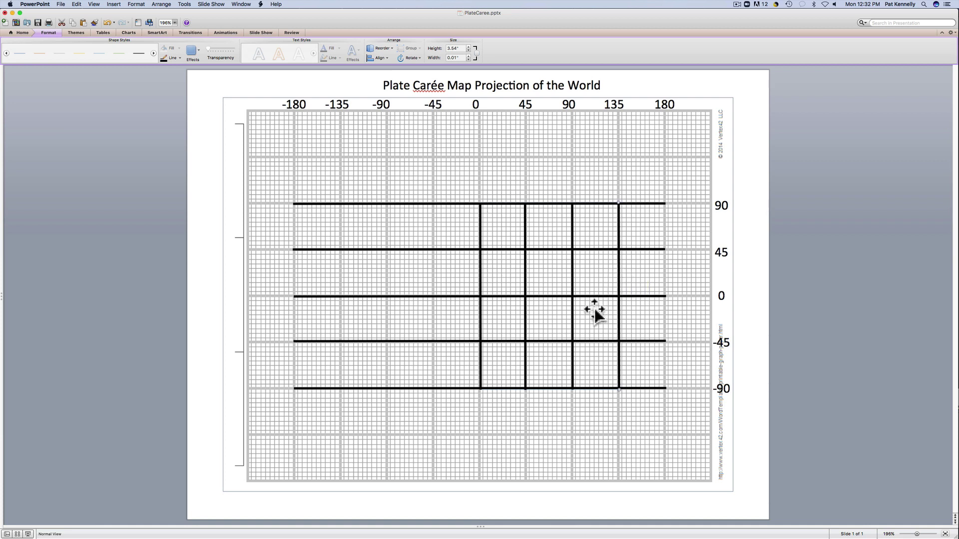
key("super+d")
left_click_drag(489, 309, 664, 301)
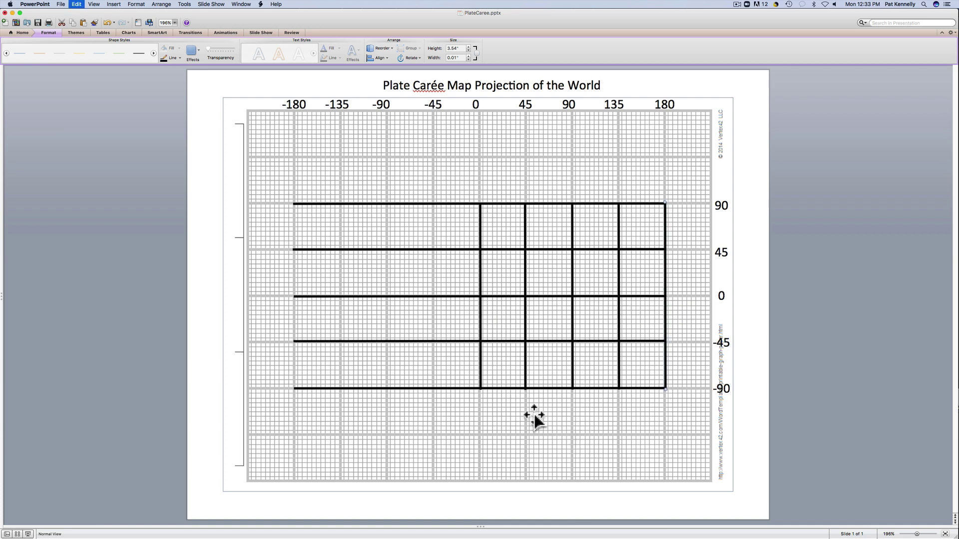
Step: Paste copies of the vertical line onto the -45, -90, -135 and -180 meridians
key("super+v")
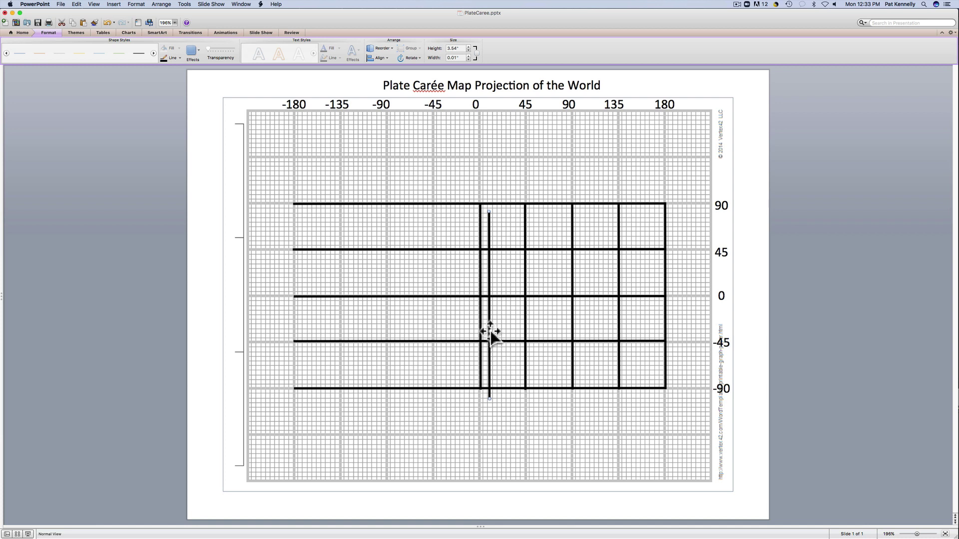
left_click_drag(490, 330, 435, 325)
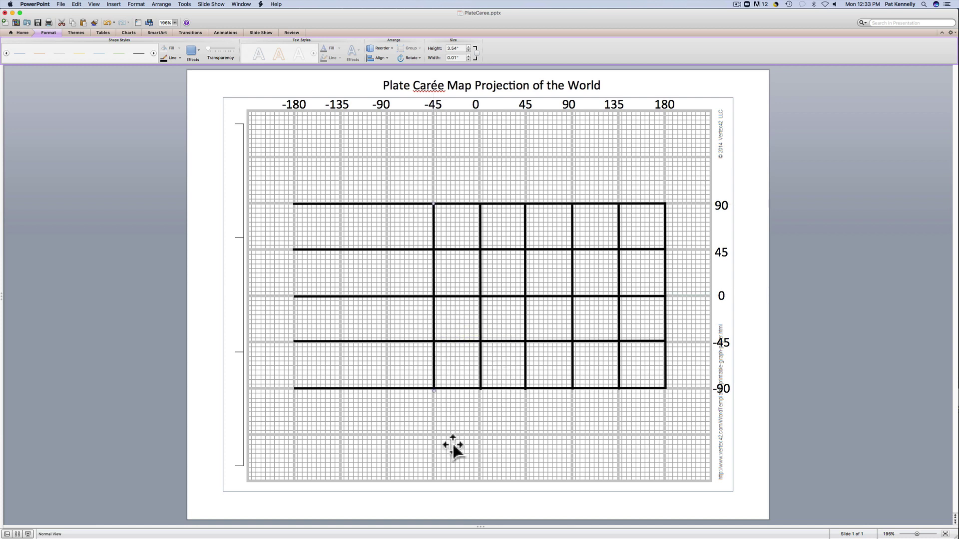
key("super+v")
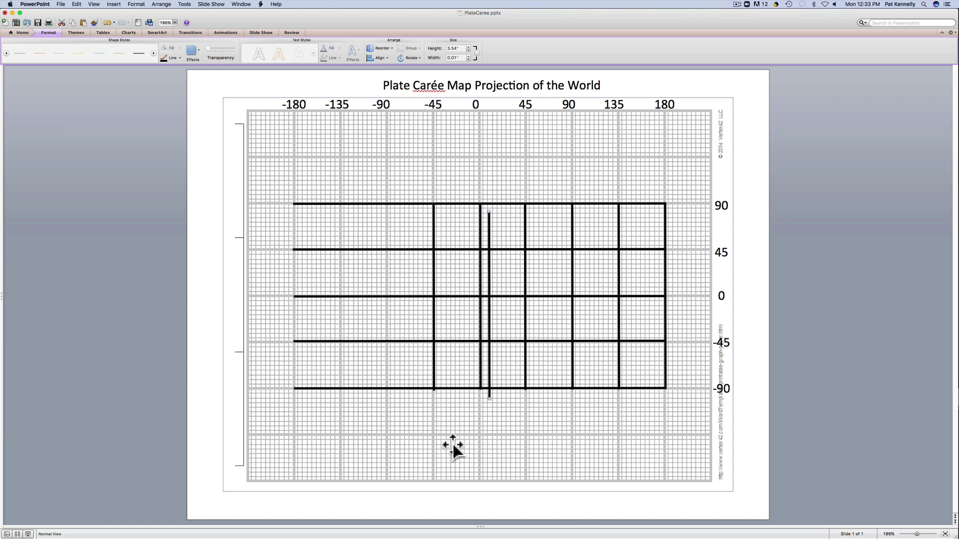
left_click_drag(490, 312, 388, 303)
key("super+v")
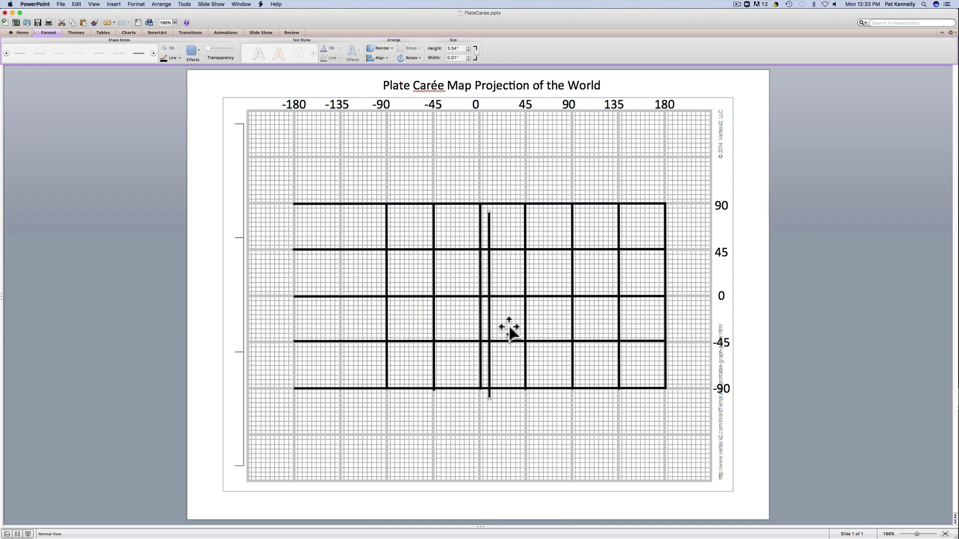
left_click_drag(489, 315, 341, 307)
key("super+v")
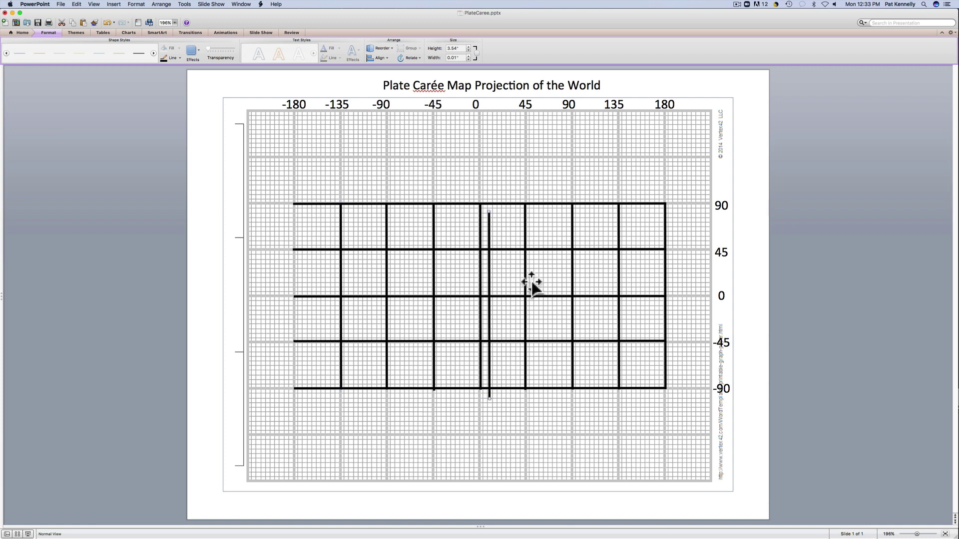
left_click_drag(490, 313, 295, 305)
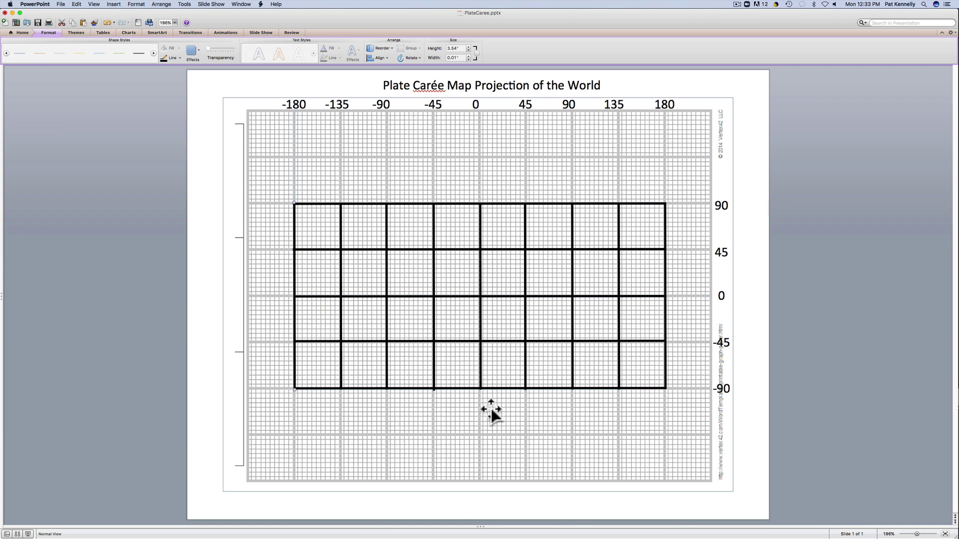